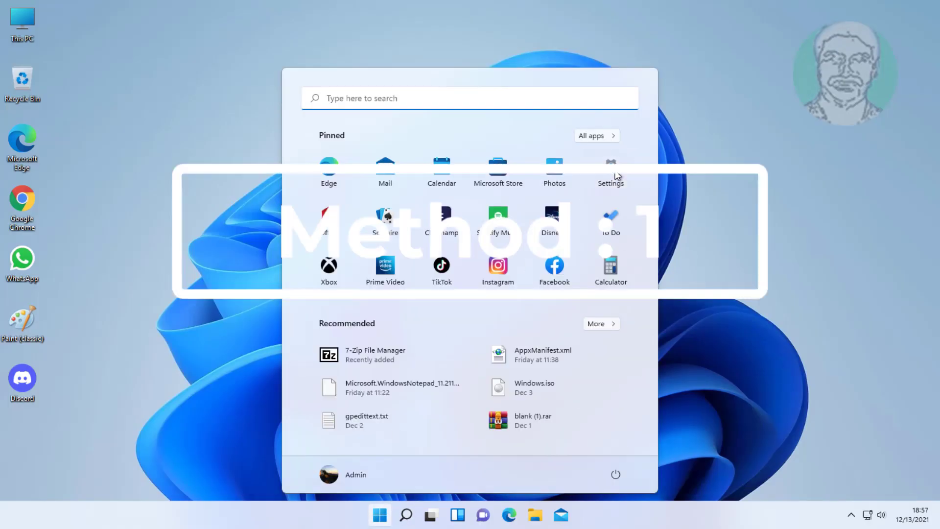
Step: Open the pinned Settings app from the Start menu
left_click(616, 175)
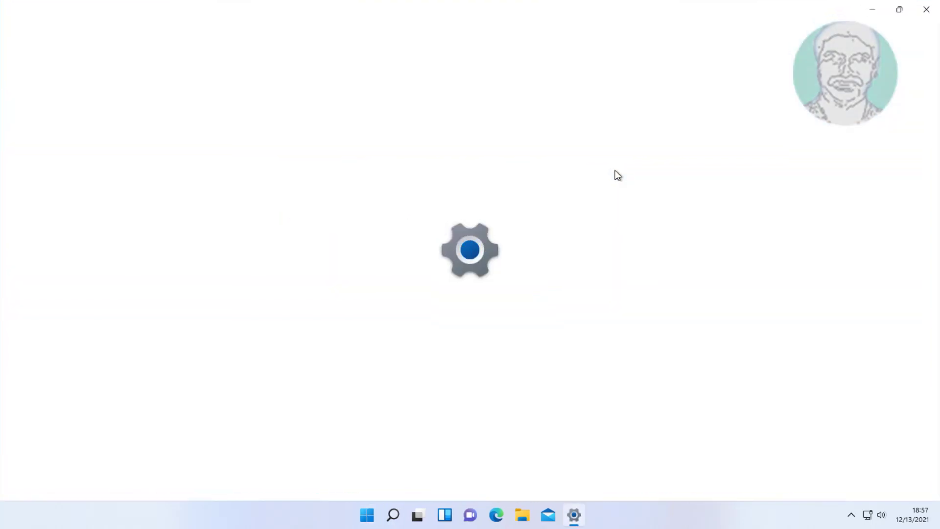
Step: Run the Power troubleshooter from System > Troubleshoot > Other troubleshooters
scroll(414, 372, "down", 5)
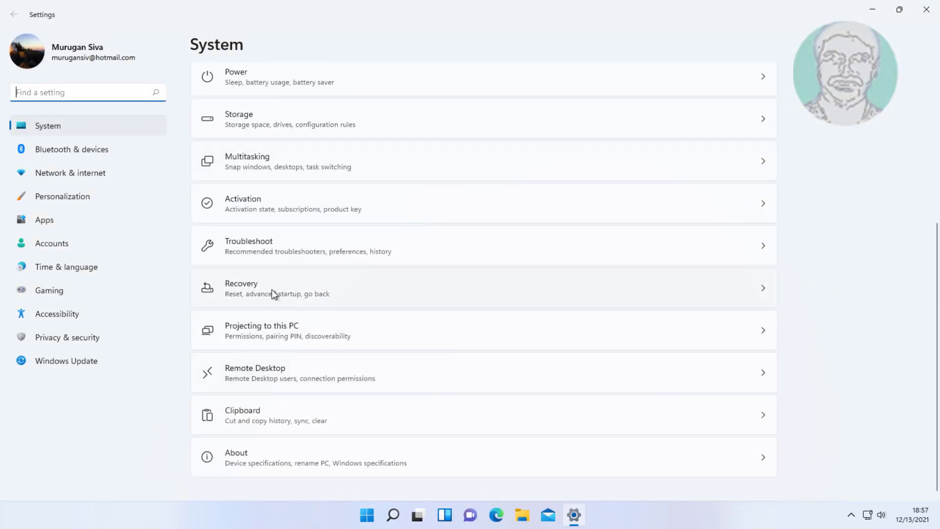
left_click(275, 240)
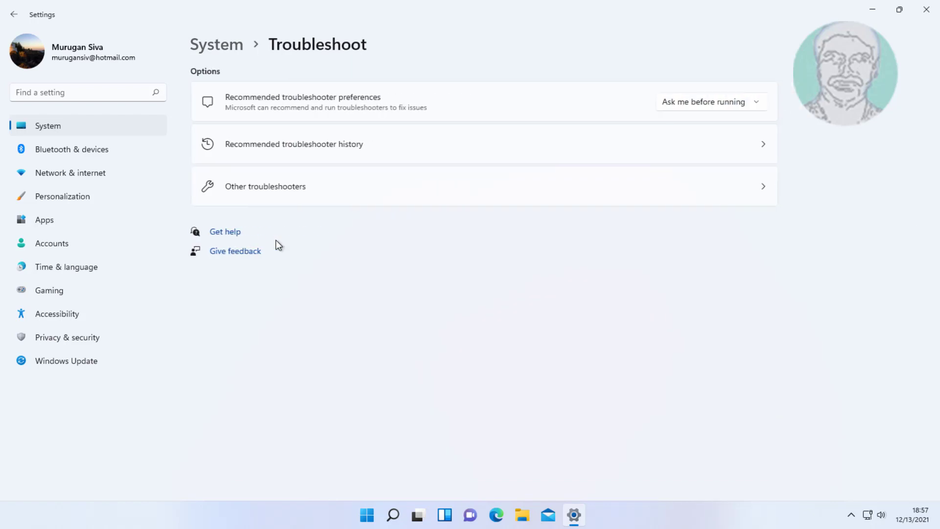
left_click(310, 186)
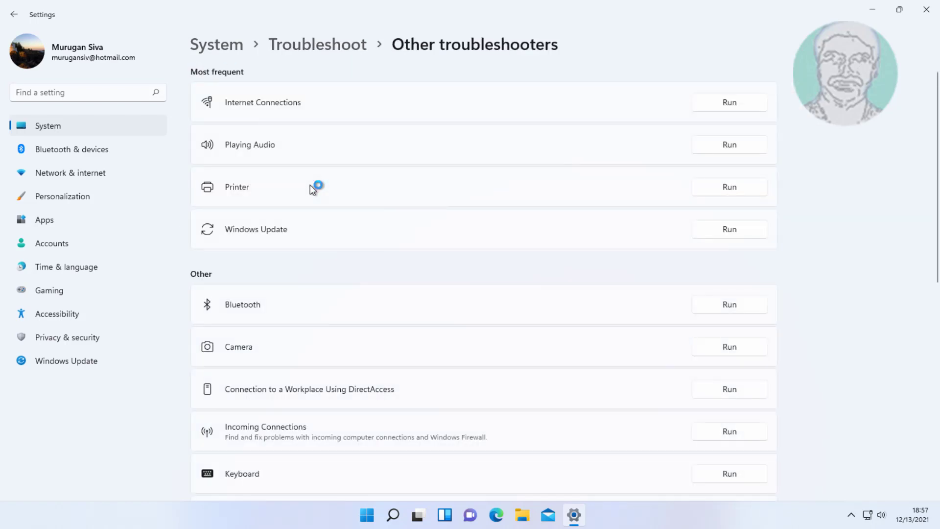
scroll(331, 265, "down", 5)
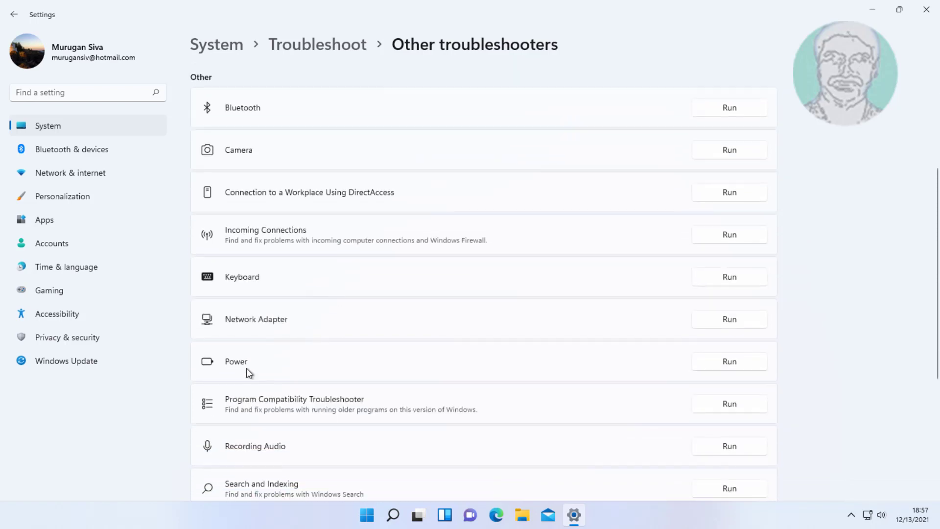
left_click(715, 362)
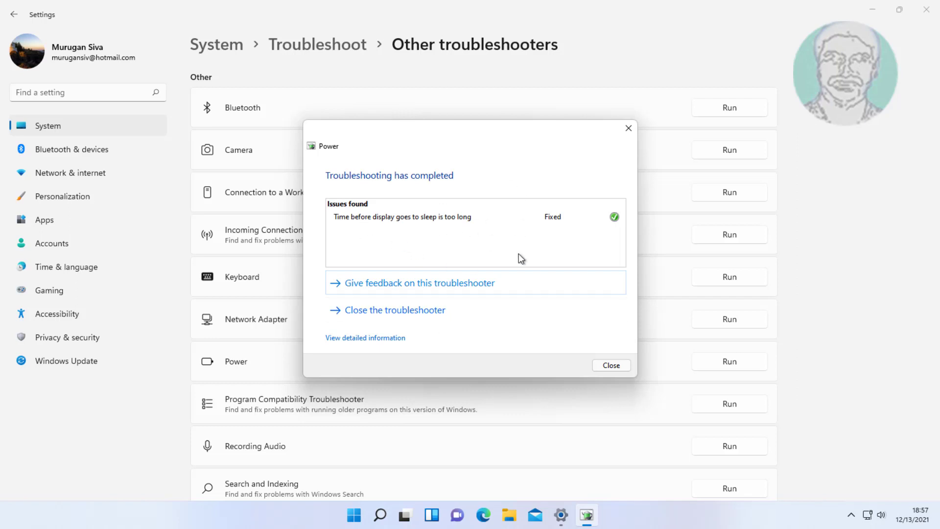
Step: Close the Power troubleshooter once it has fixed the too-long display sleep time
left_click(628, 366)
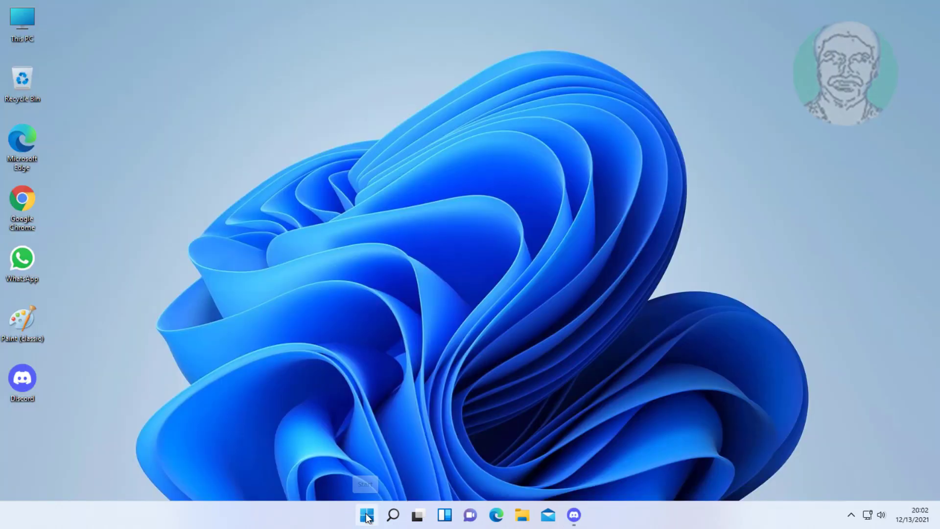
Step: Run 'shutdown -s -f -t 00' from the Run box to force an immediate shutdown
right_click(367, 517)
left_click(343, 455)
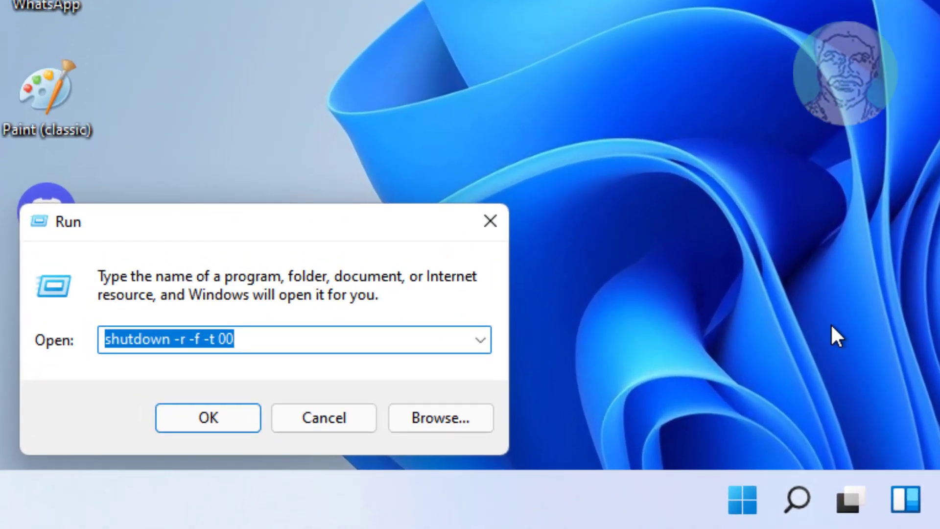
type("shu")
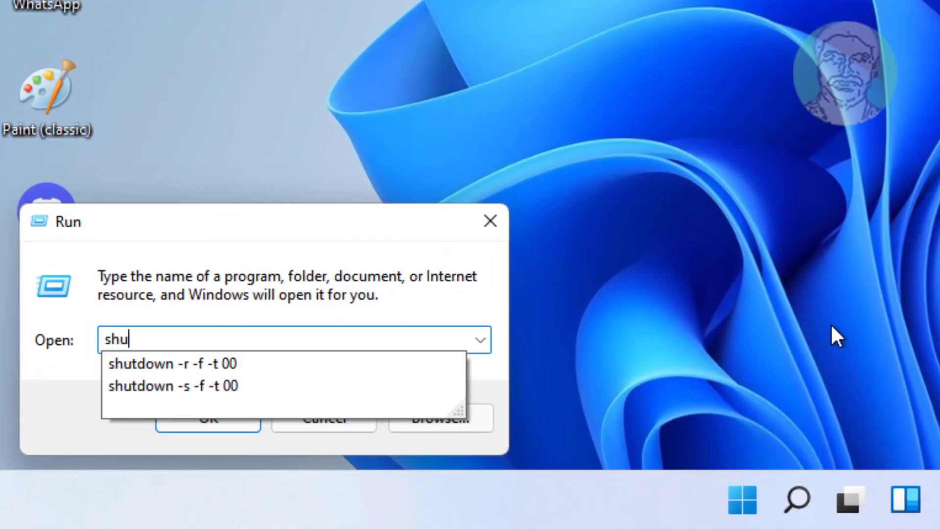
type("tdown ")
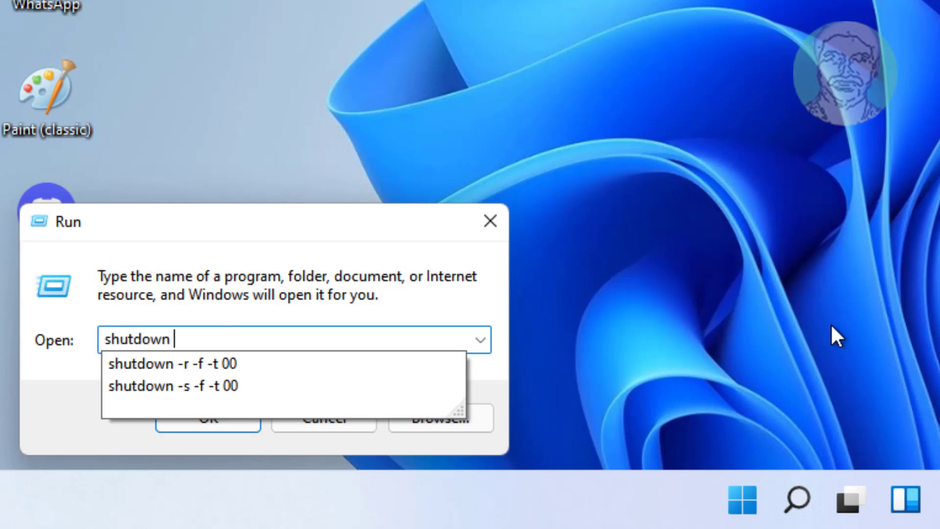
type("-s -")
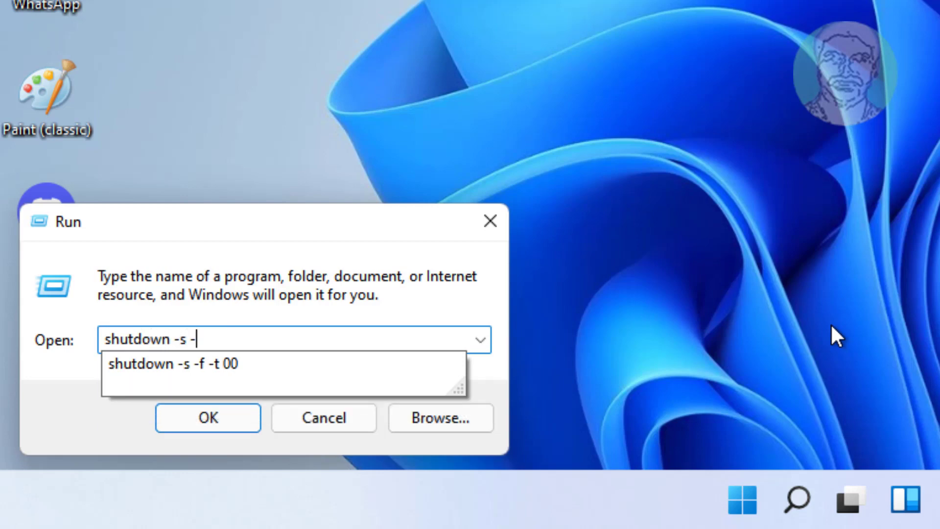
type("f -t 00")
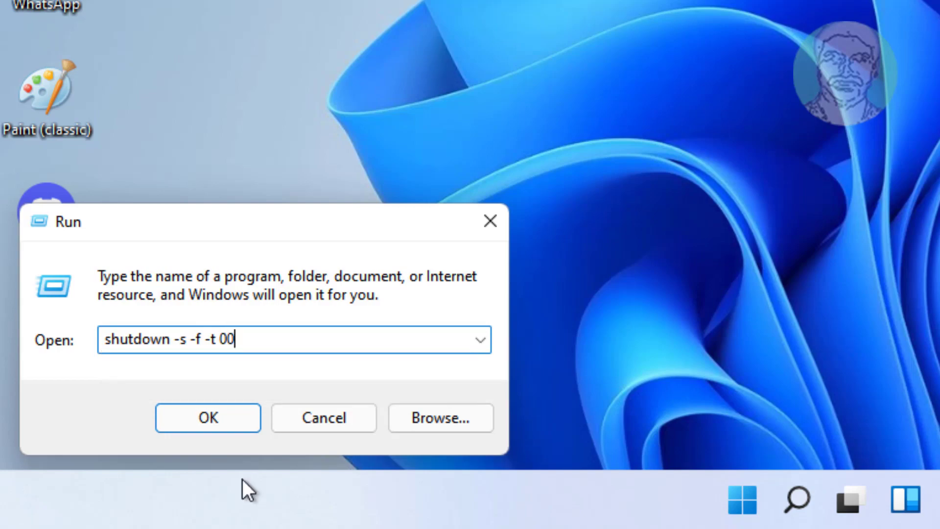
left_click(209, 416)
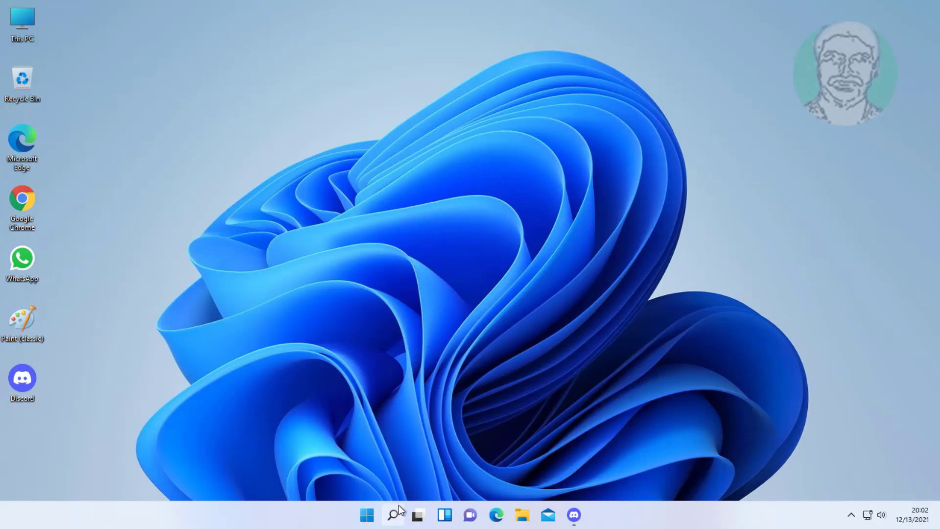
Step: Search 'cmd' and launch Command Prompt as administrator, approving the permission prompt
left_click(399, 504)
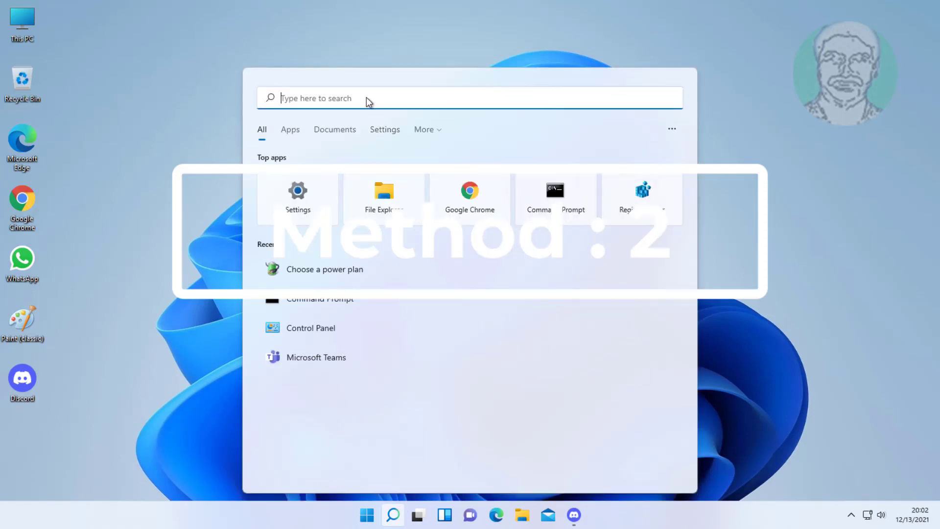
type("cmd")
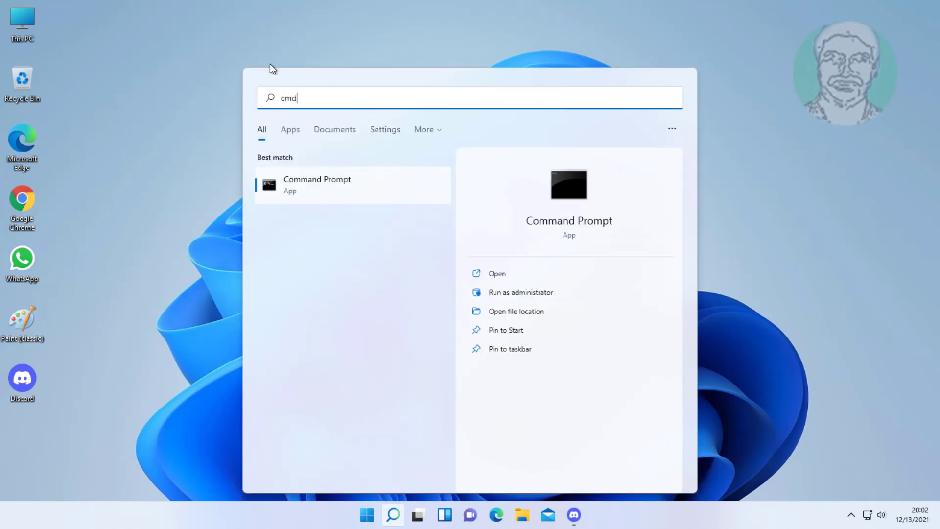
right_click(314, 178)
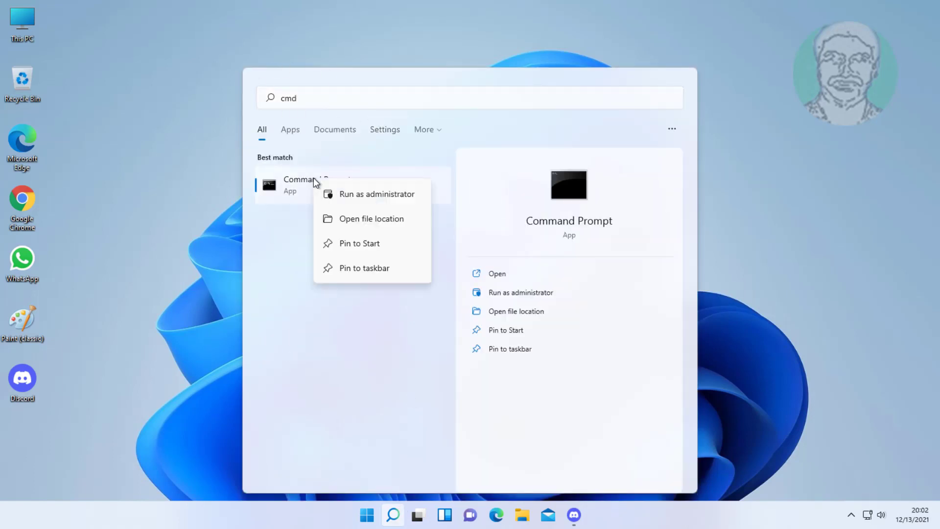
left_click(378, 195)
left_click(421, 353)
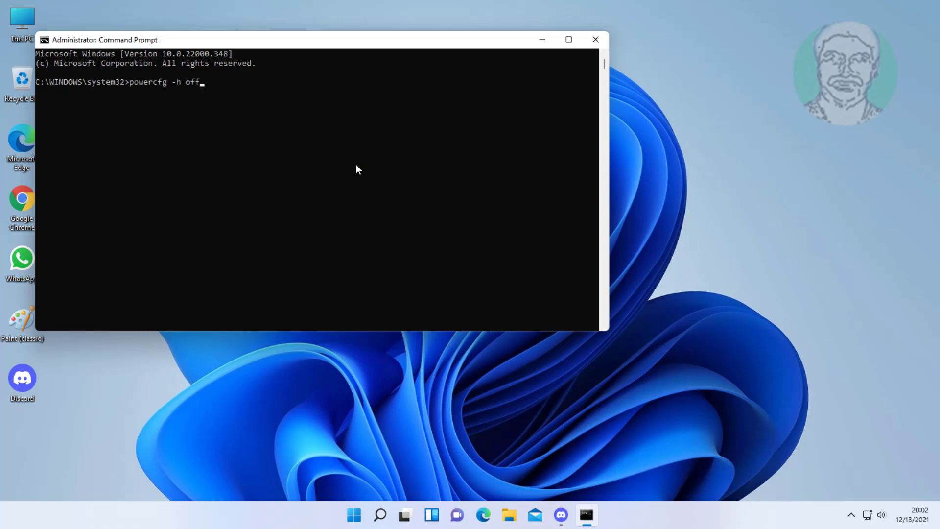
Step: Run 'powercfg -h off' to disable hibernation, then close the prompt with 'exit'
key("Return")
type("exit")
key("Return")
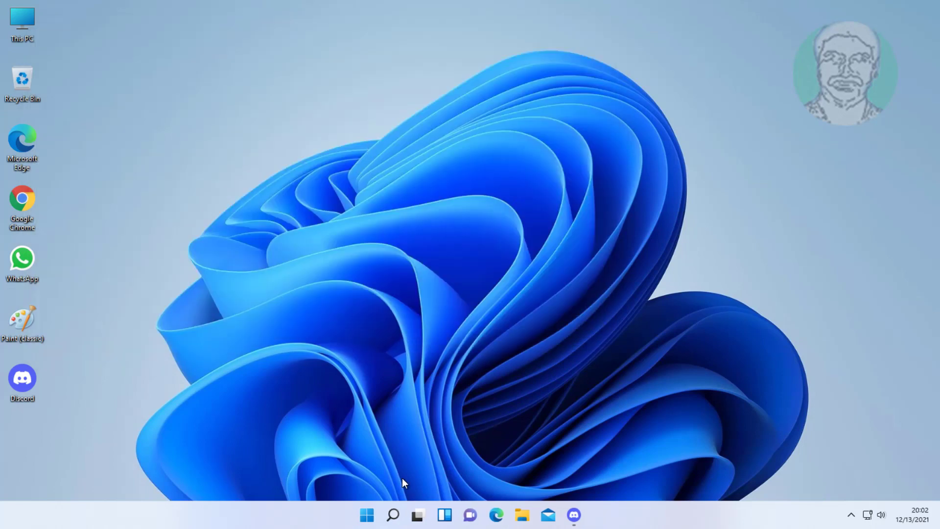
Step: Force another immediate shutdown by running 'shutdown -s -f -t 00' from Run
right_click(368, 516)
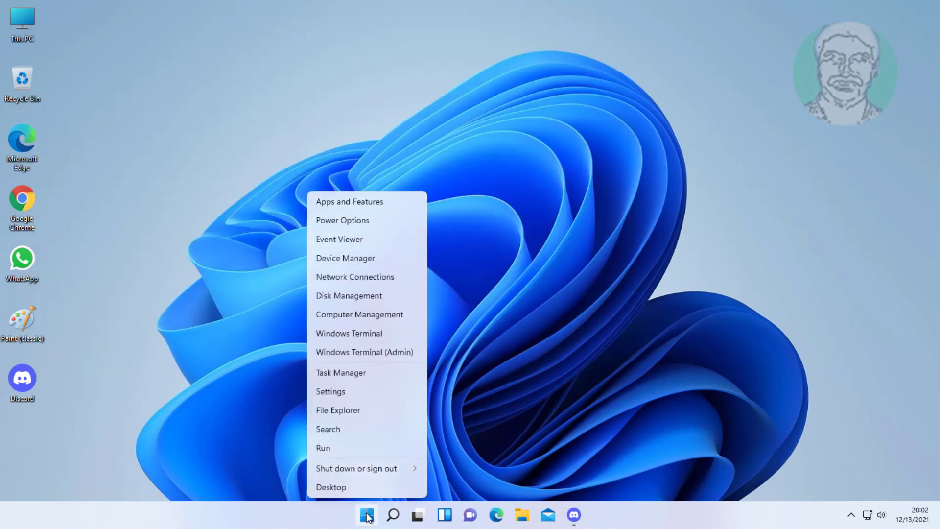
left_click(343, 452)
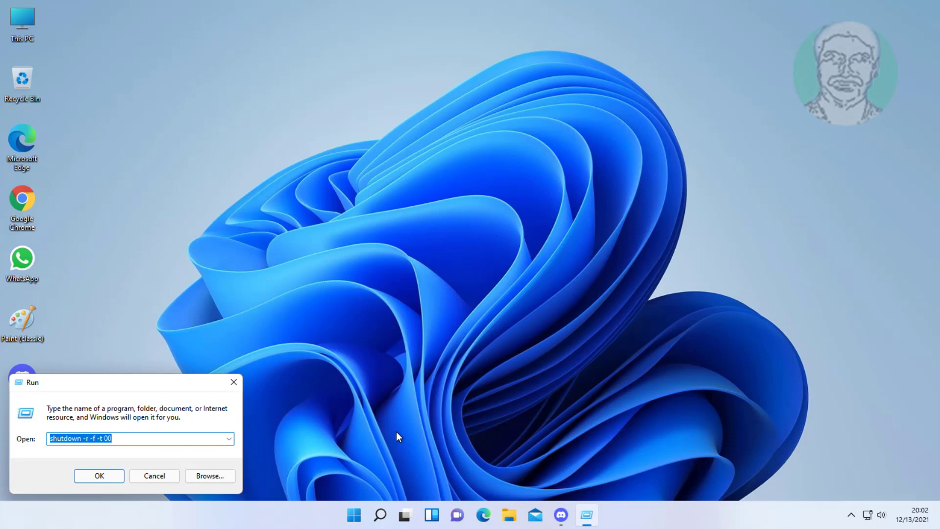
type("shutd")
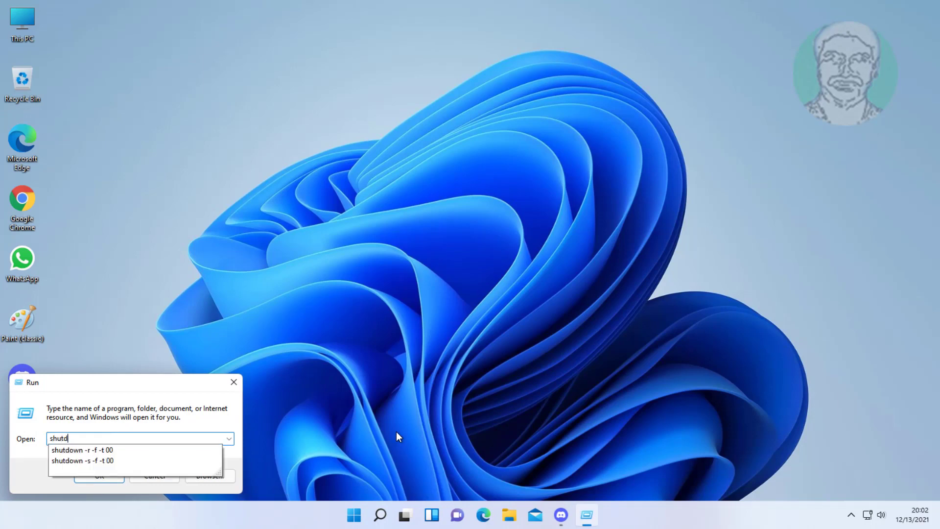
type("own -s -f")
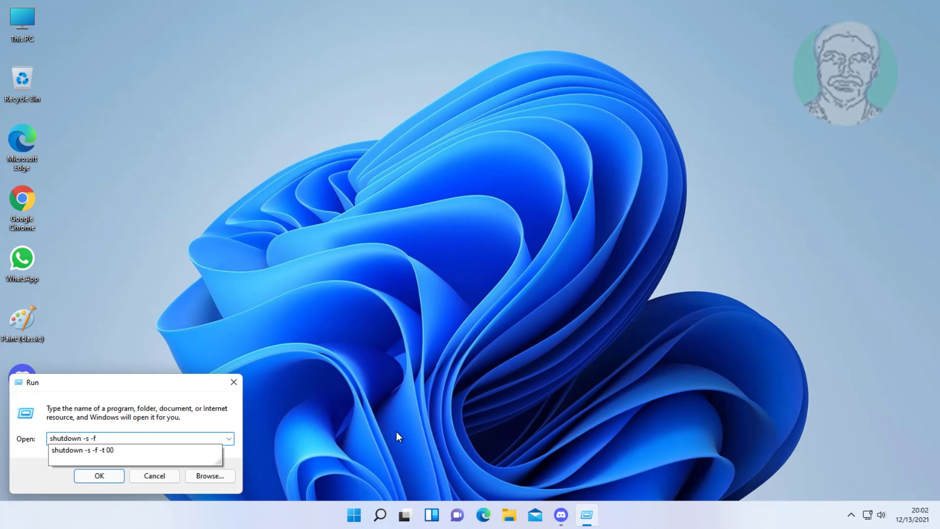
type(" -t 00")
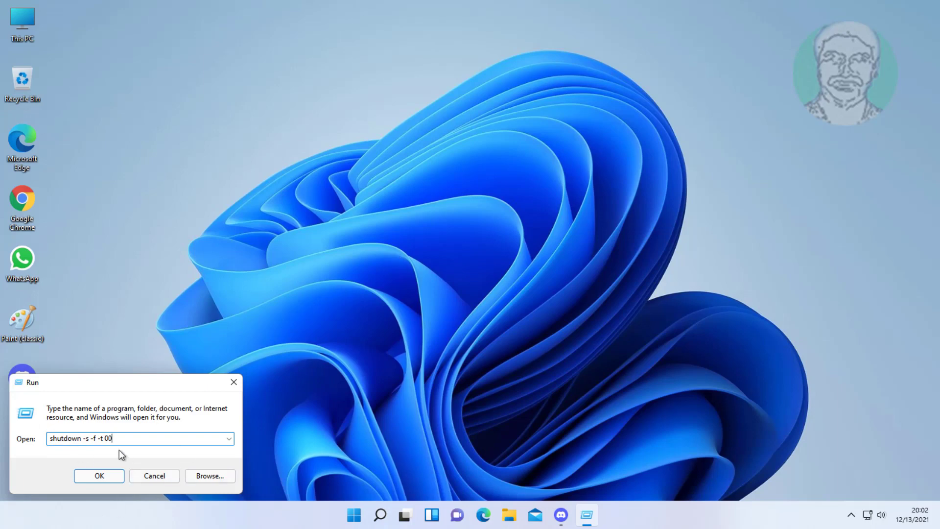
left_click(99, 476)
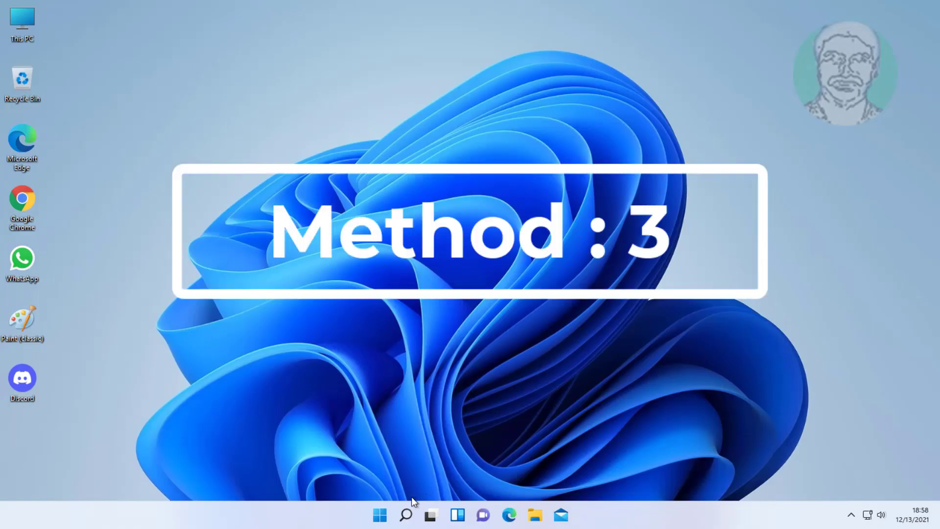
Step: Search 'power plan' and open the Balanced plan's advanced power settings
left_click(406, 515)
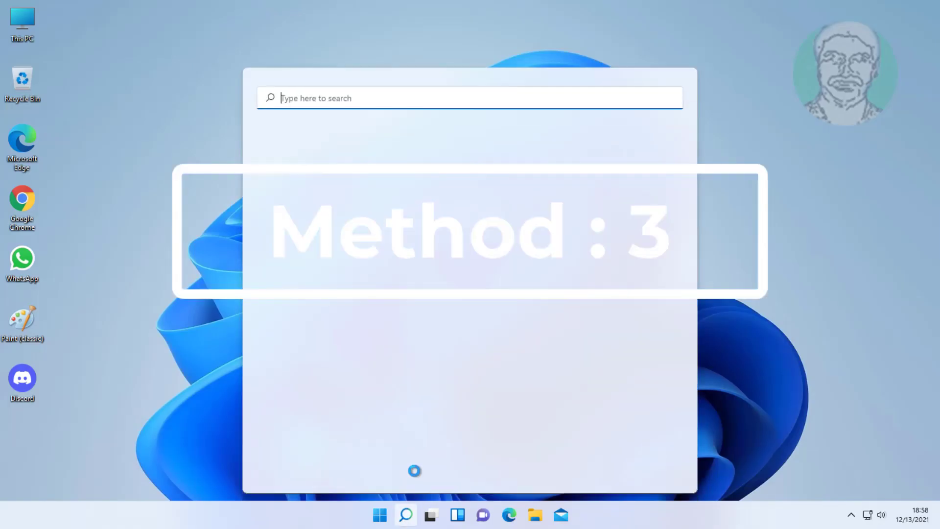
type("po")
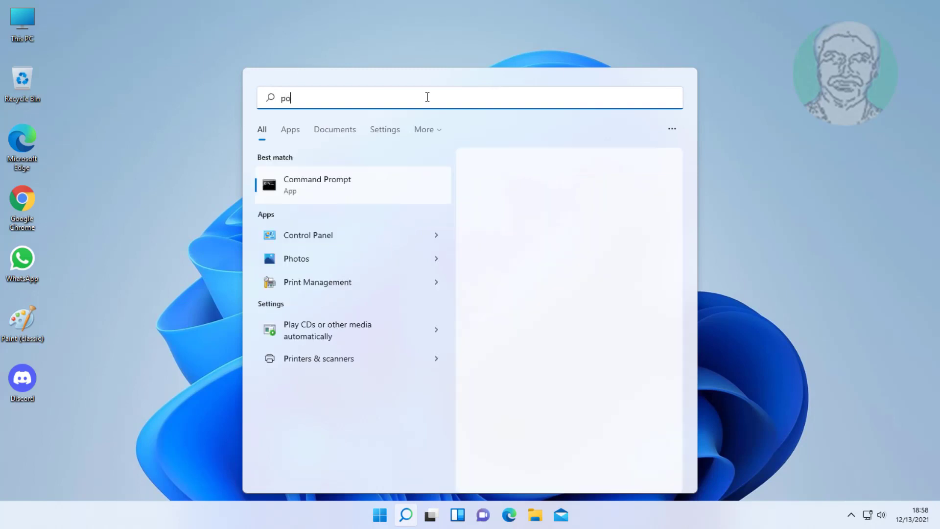
type("wer plan")
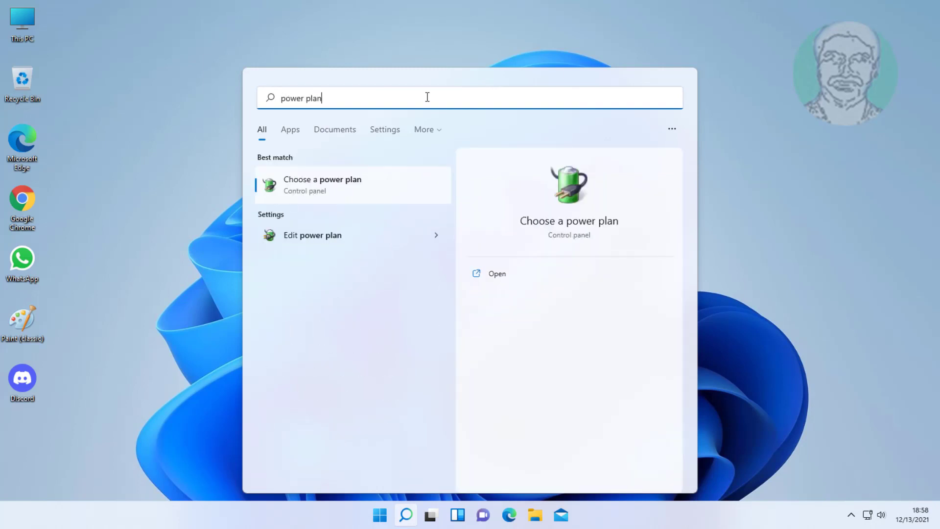
left_click(313, 187)
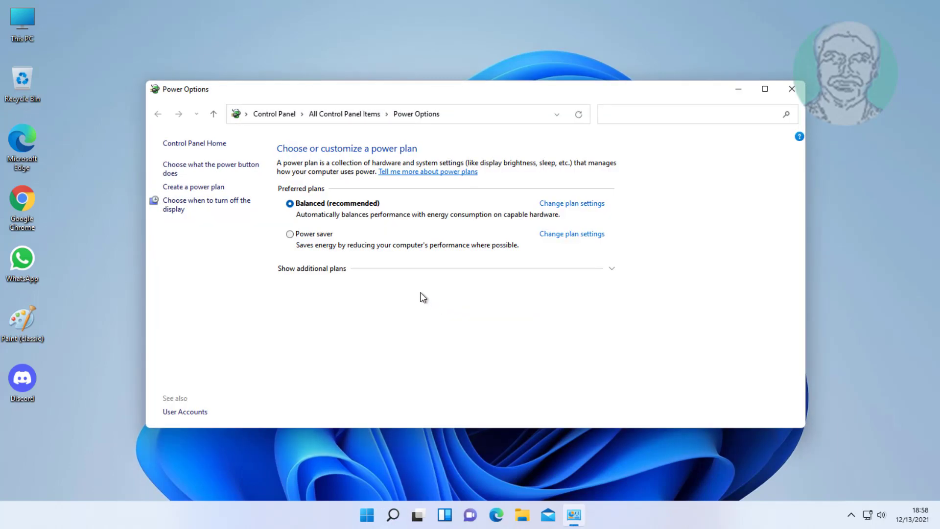
left_click(596, 201)
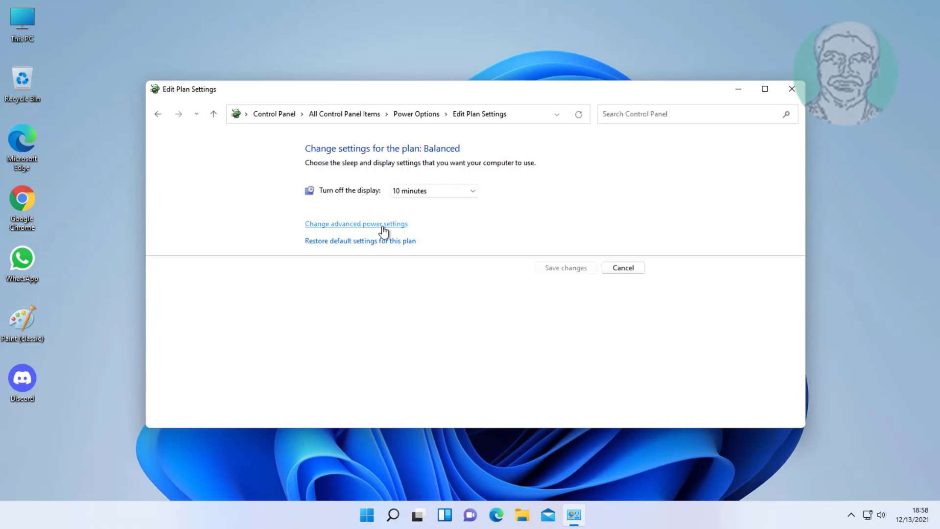
left_click(385, 224)
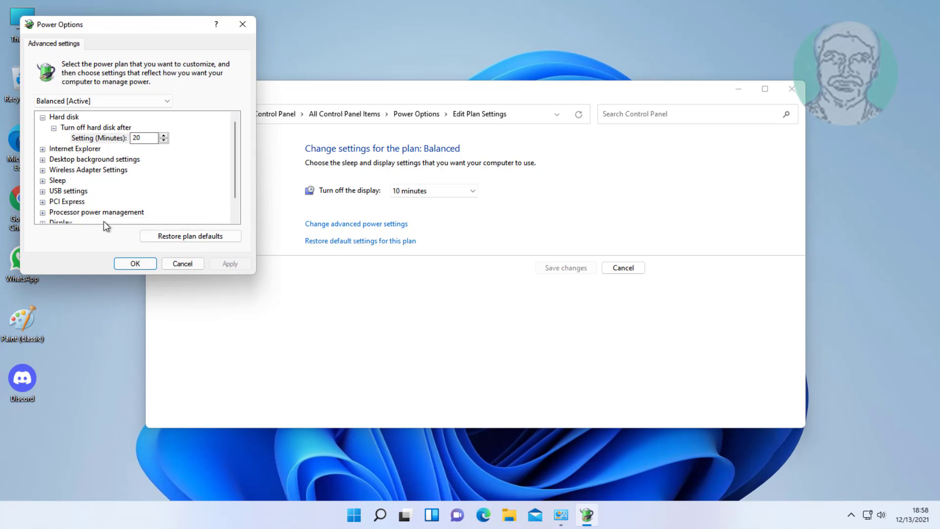
Step: Set PCI Express Link State Power Management to Off, apply it, and close the plan windows
left_click(77, 203)
left_click(43, 202)
scroll(120, 198, "down", 1)
left_click(84, 181)
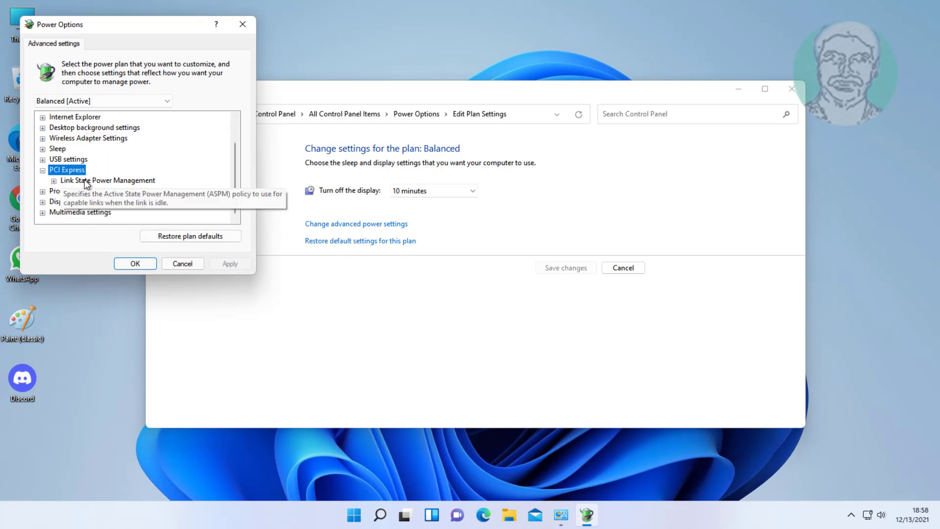
left_click(54, 180)
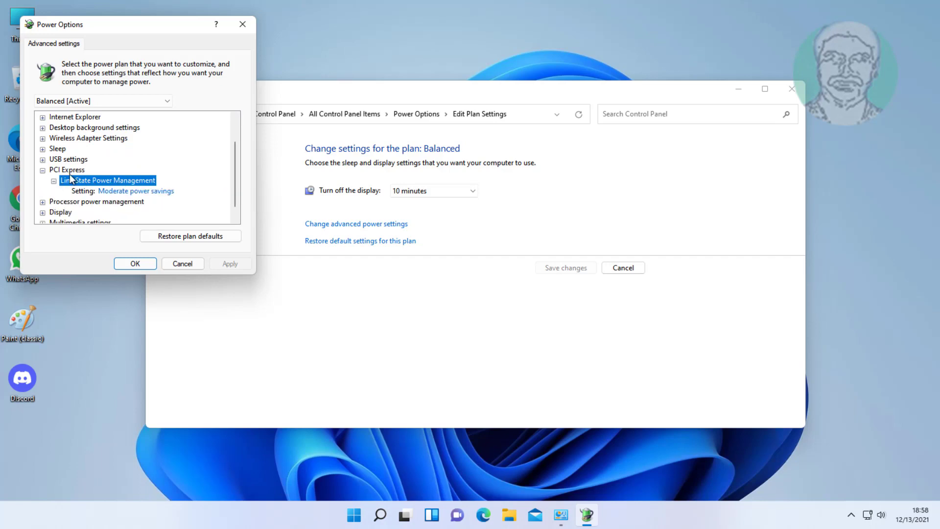
left_click(141, 192)
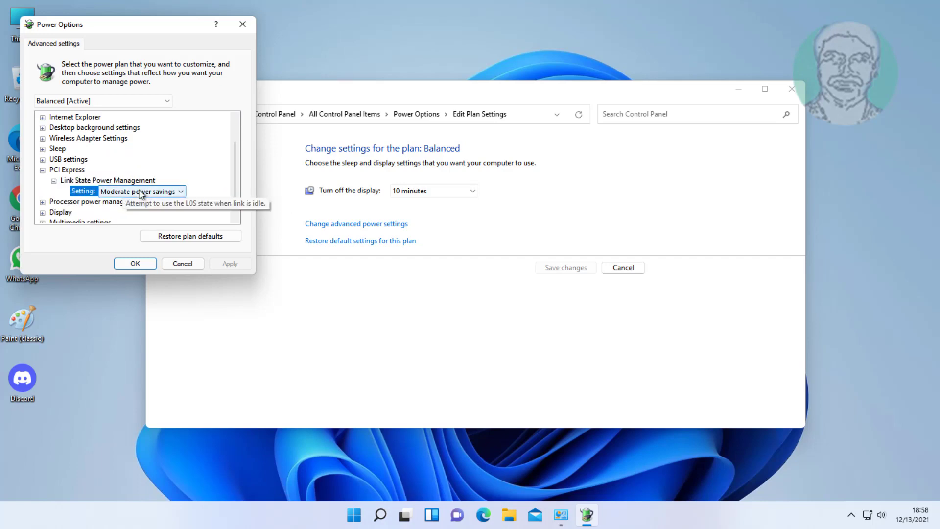
left_click(173, 193)
left_click(114, 203)
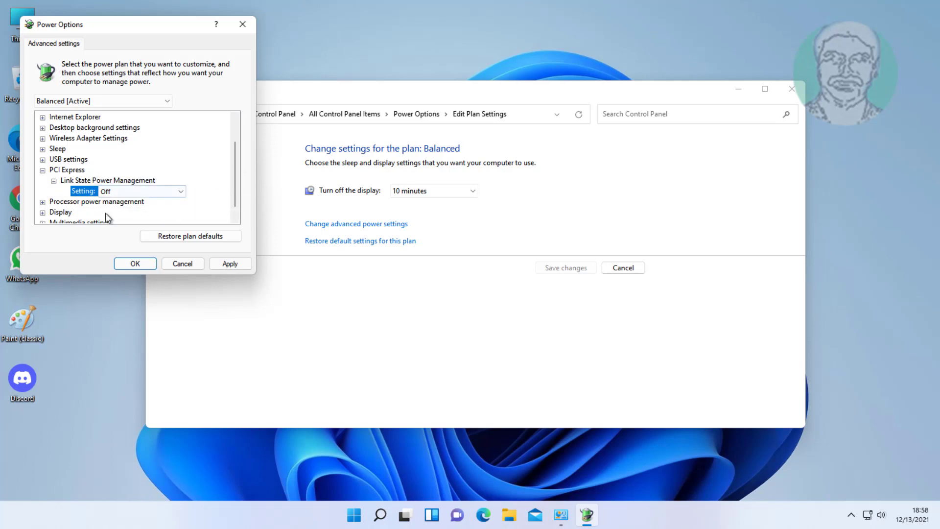
left_click(232, 265)
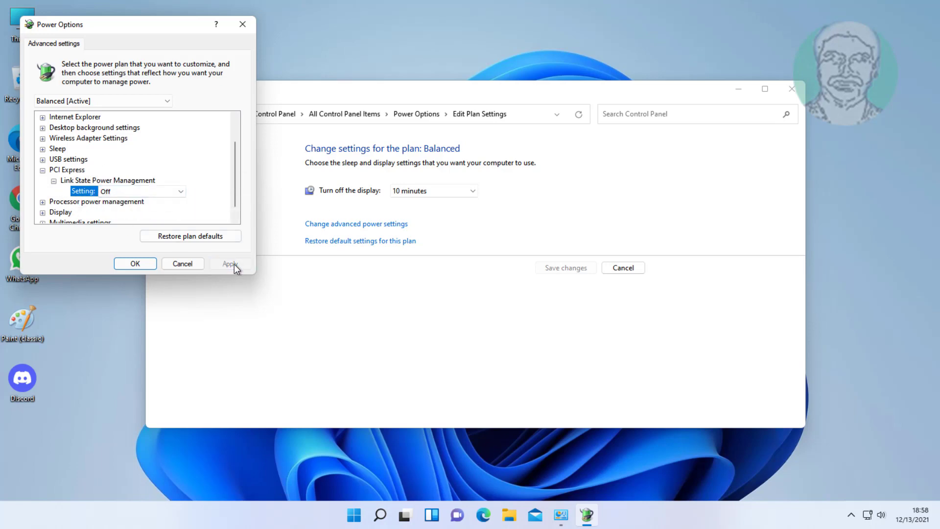
left_click(143, 262)
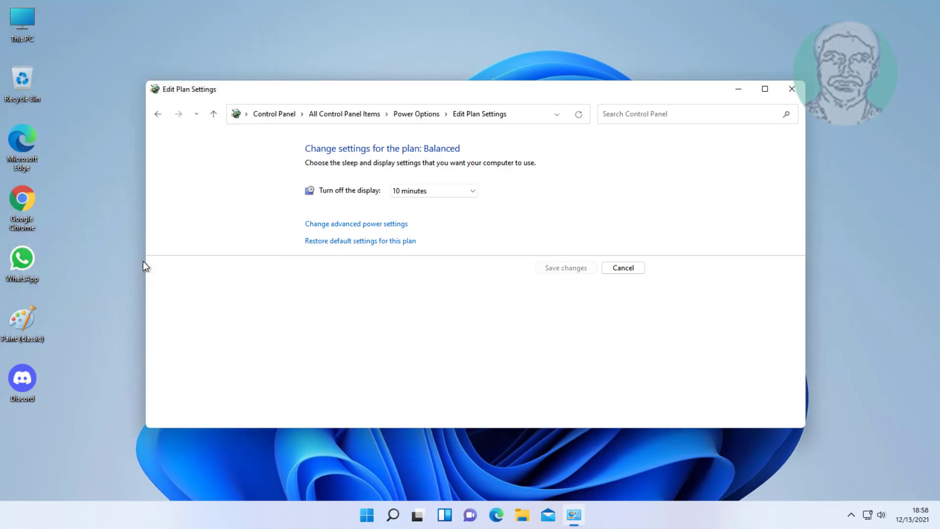
left_click(792, 90)
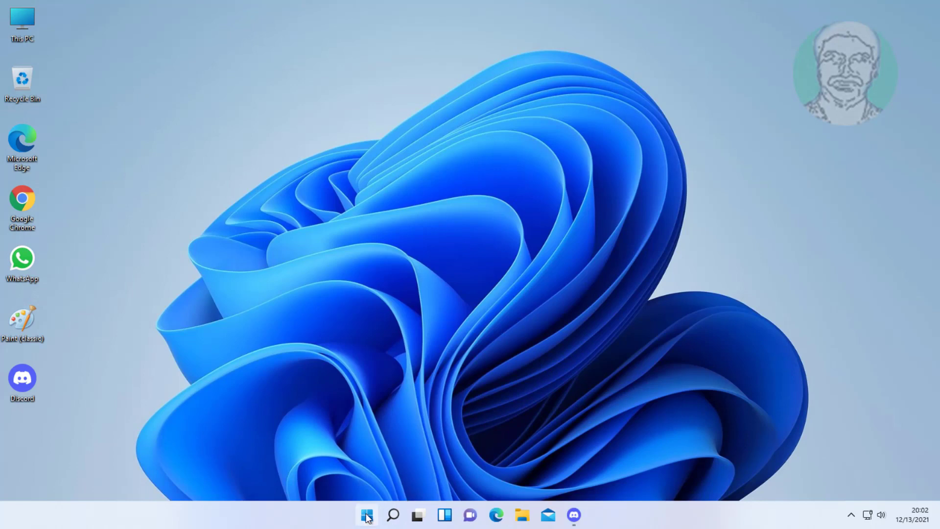
Step: Shut the PC down again with 'shutdown -s -f -t 00' entered in the Run dialog
right_click(366, 513)
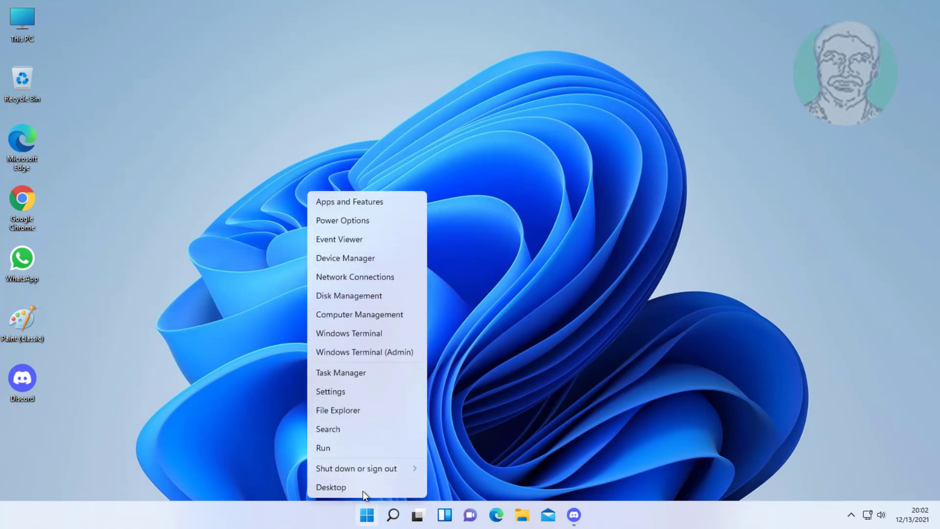
left_click(343, 452)
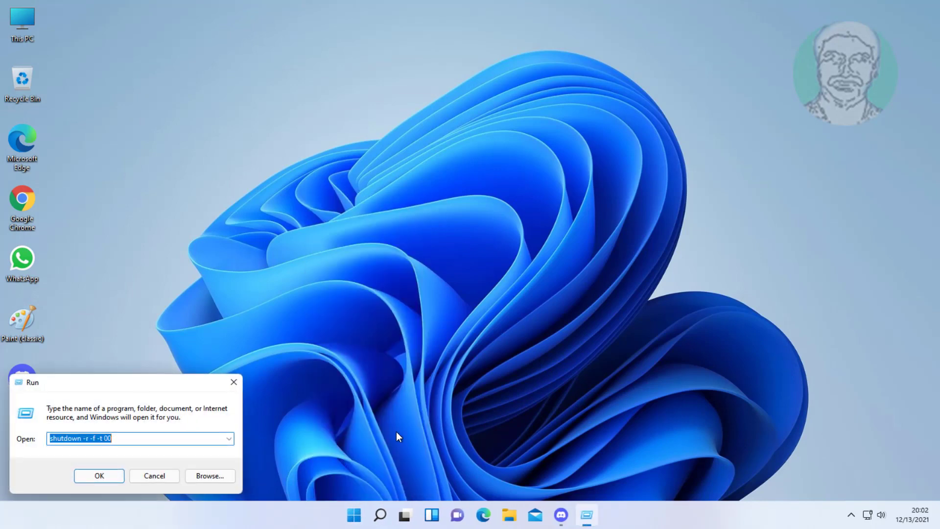
type("shutdown")
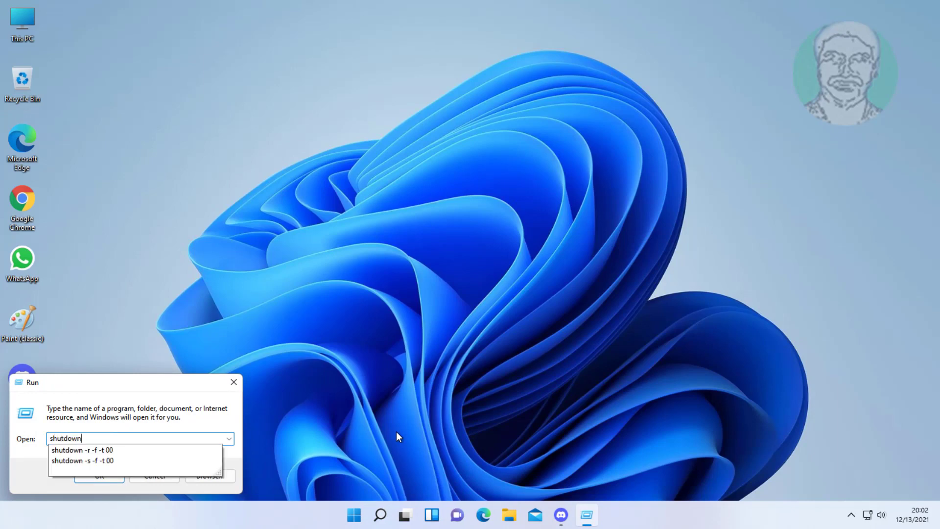
type(" -s -f -t")
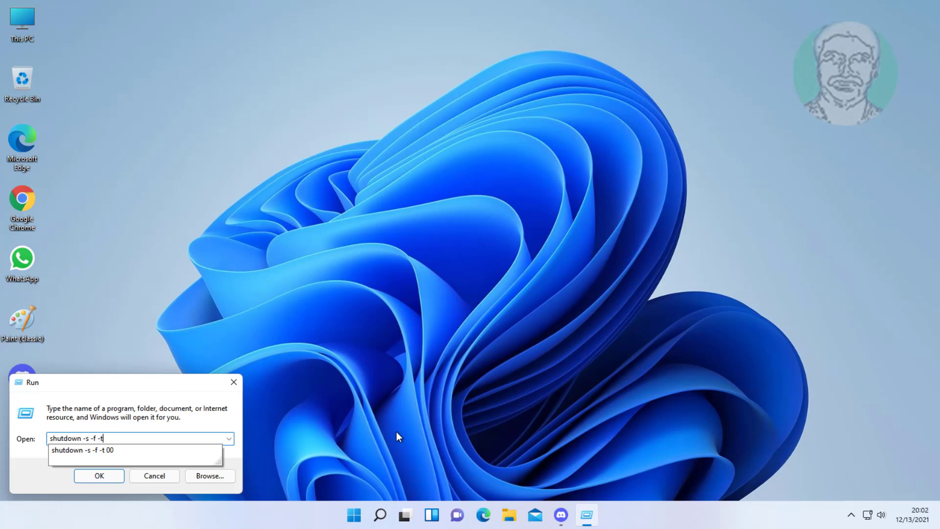
type(" 00")
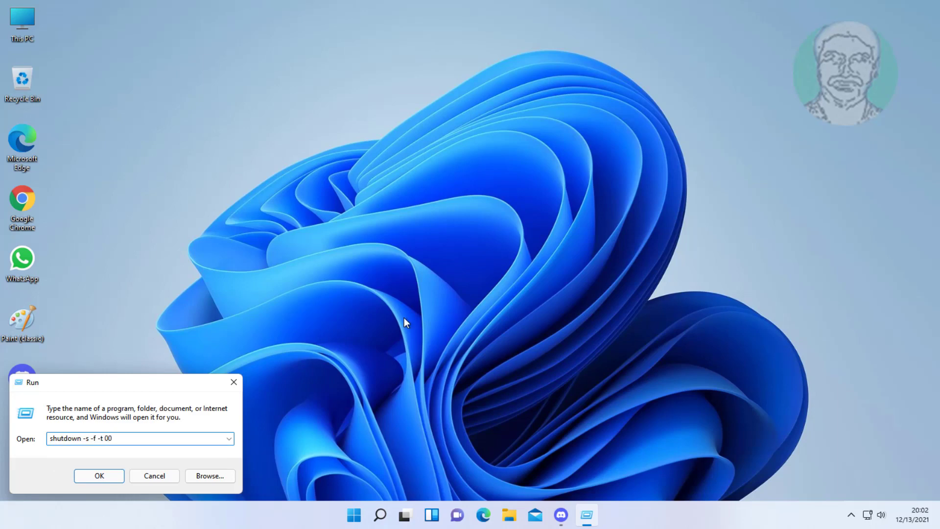
left_click(99, 476)
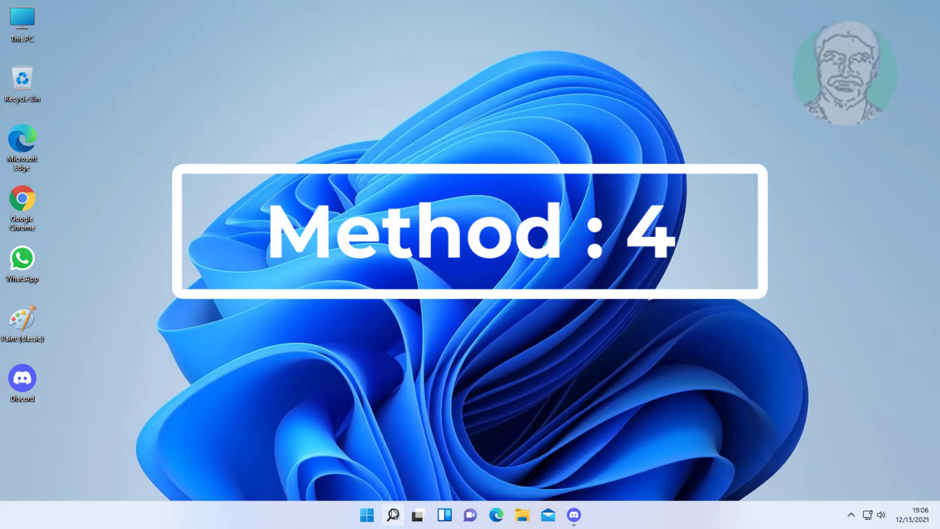
Step: Search 'power plan' and open the Choose a power plan result
left_click(393, 514)
type("power plan")
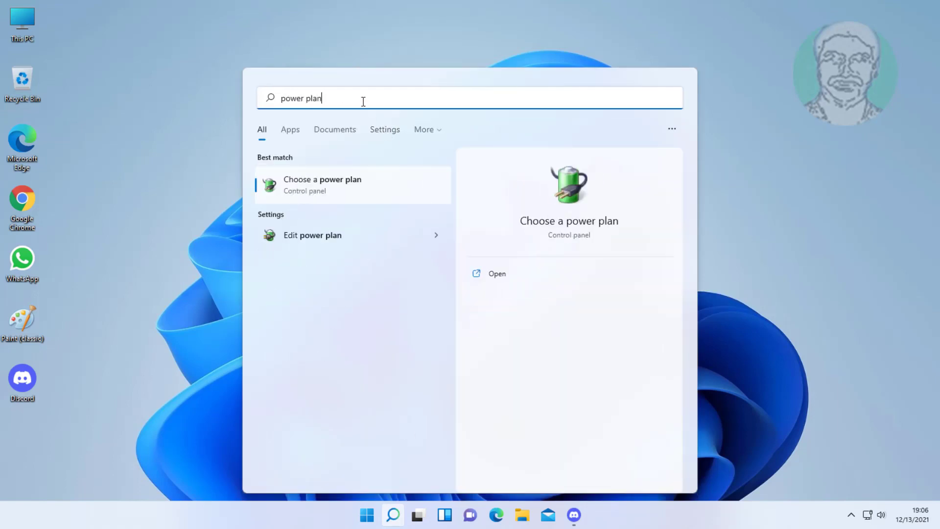
left_click(329, 192)
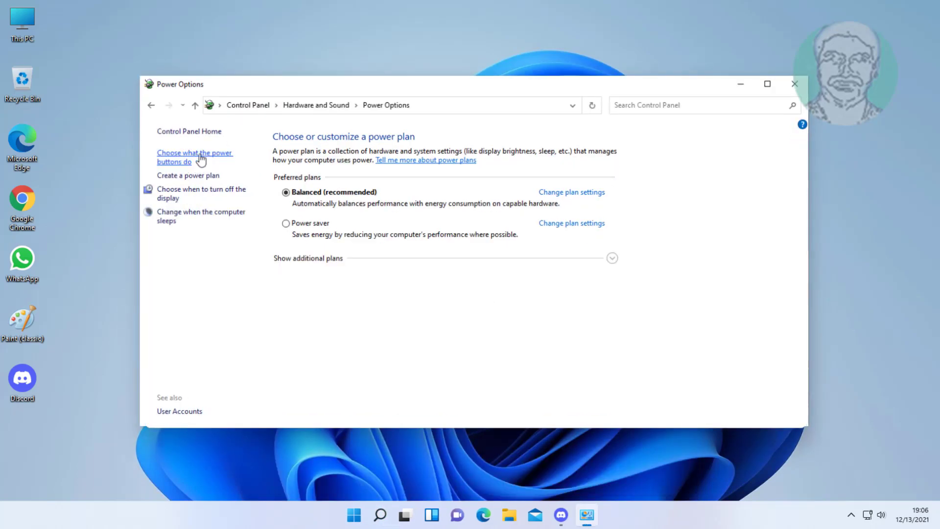
Step: Uncheck 'Turn on fast startup' in the power button settings and save the change
left_click(187, 162)
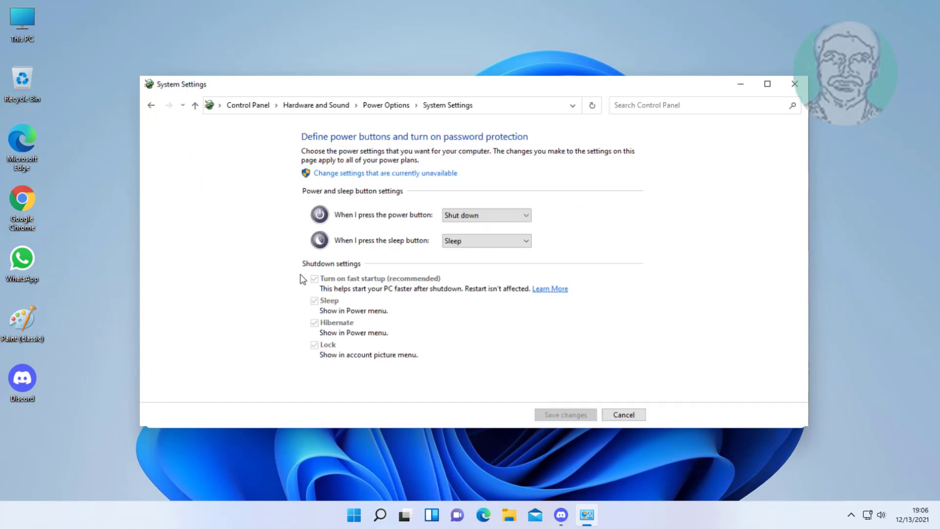
left_click(363, 174)
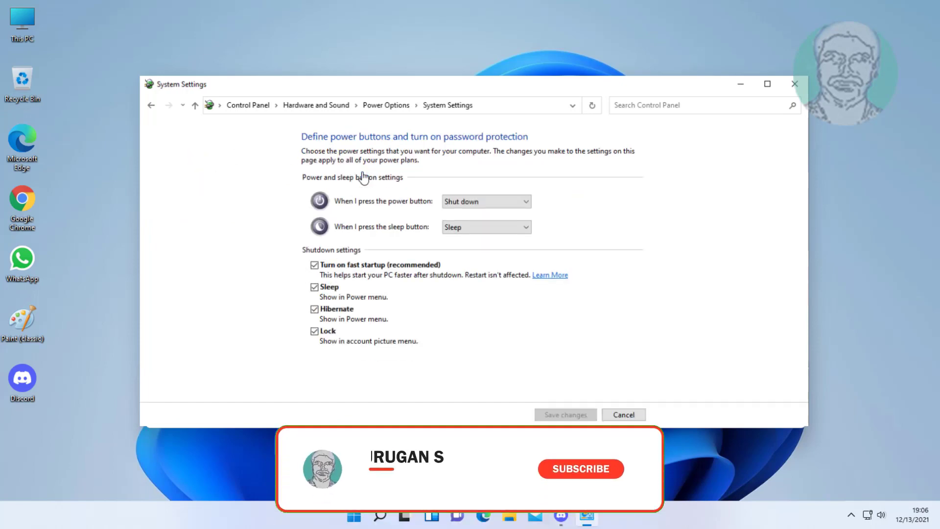
left_click(321, 266)
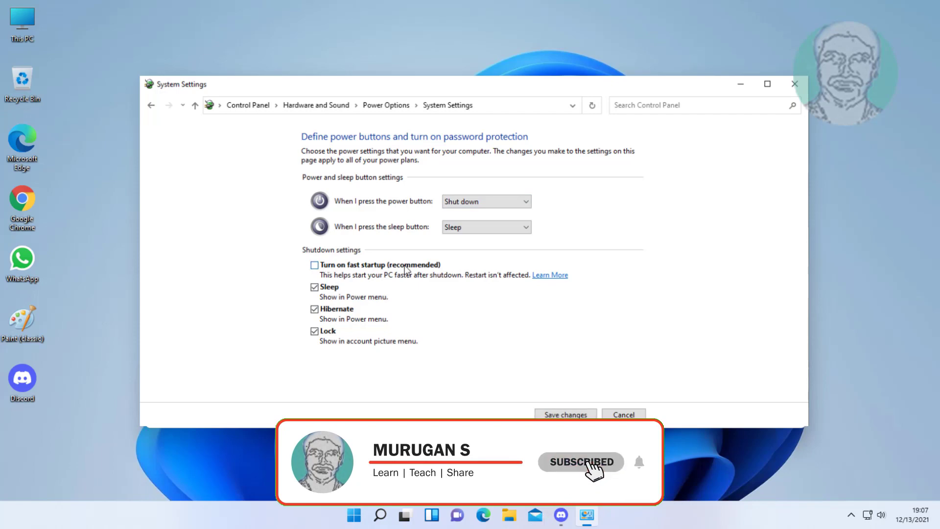
left_click(555, 415)
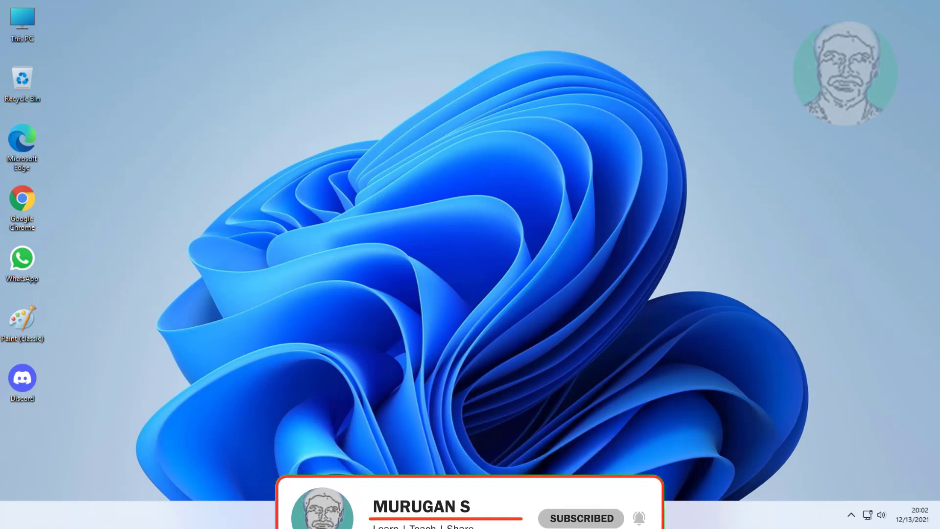
Step: Open Run from the Start right-click menu and enter 'shutdown -s -f -t 00'
right_click(366, 514)
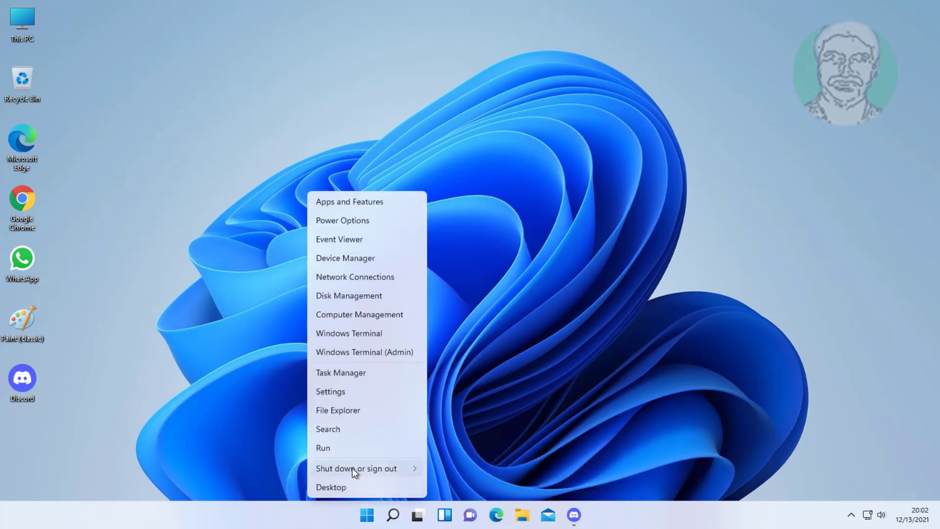
left_click(343, 455)
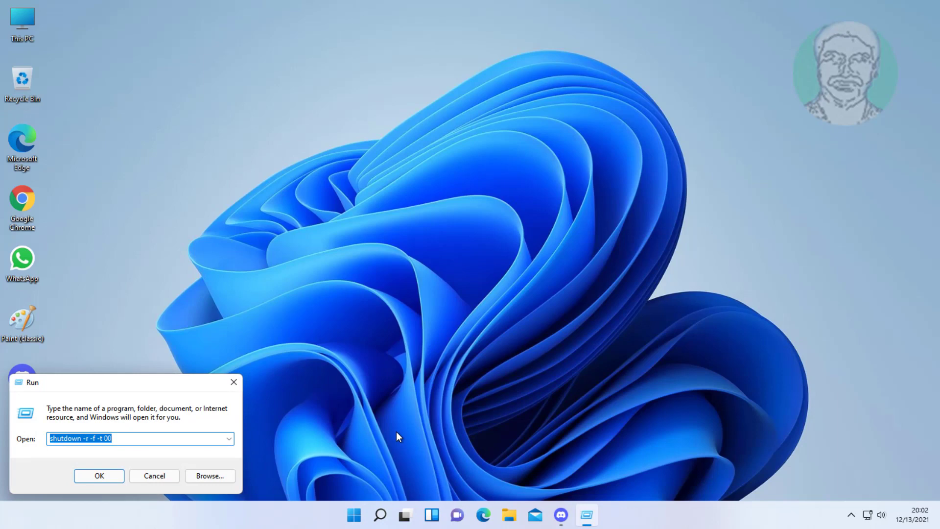
type("shutdown -s")
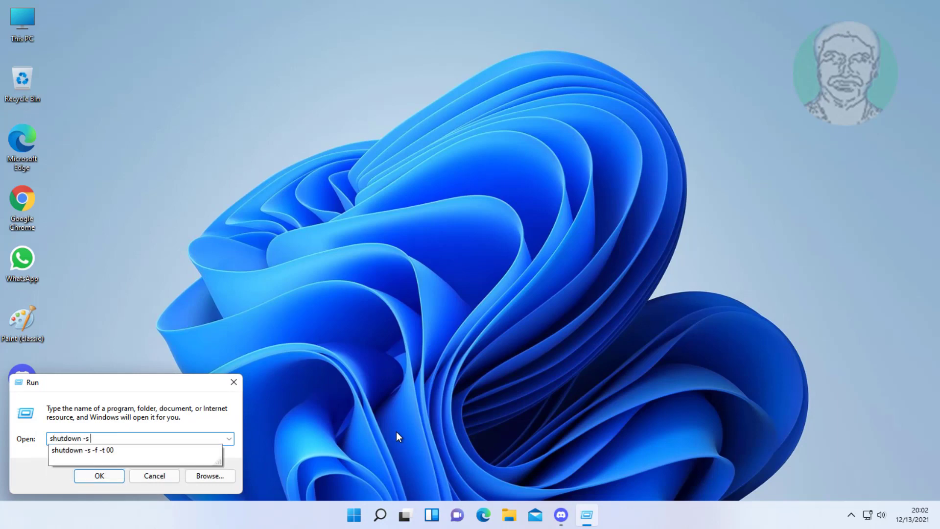